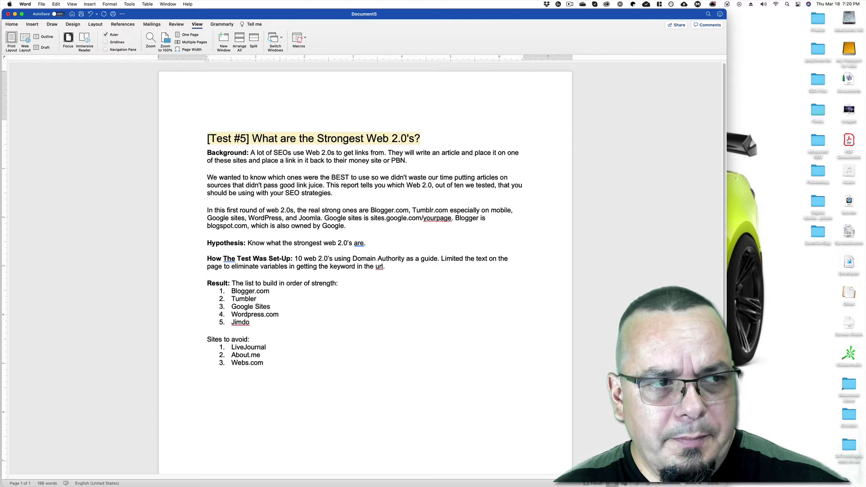
{"action": "left_click", "coordinate": [713, 4]}
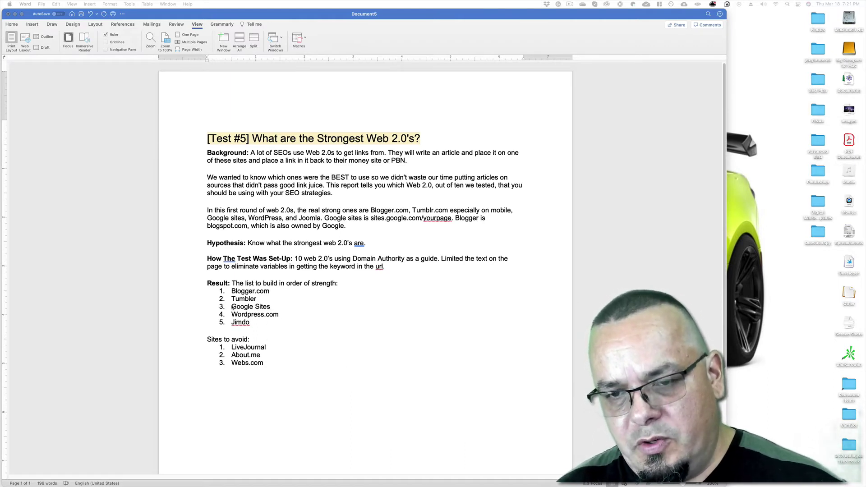
{"action": "left_click", "coordinate": [312, 341]}
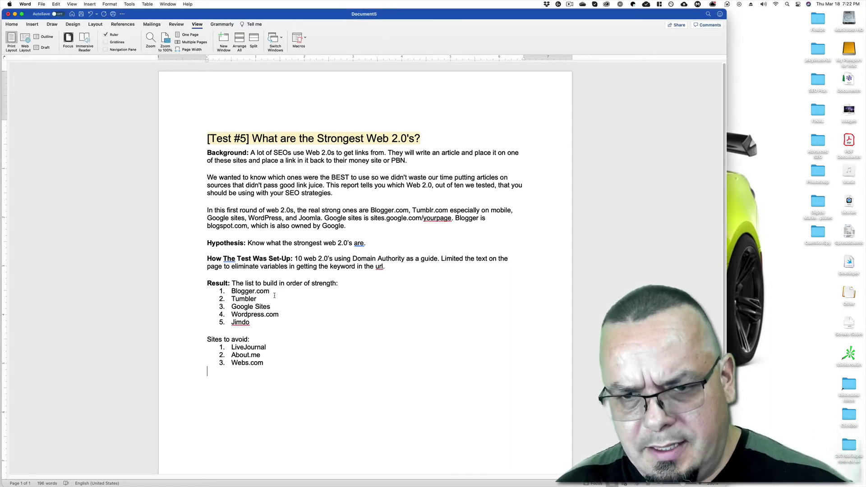
{"action": "left_click_drag", "start_coordinate": [272, 293], "coordinate": [233, 291]}
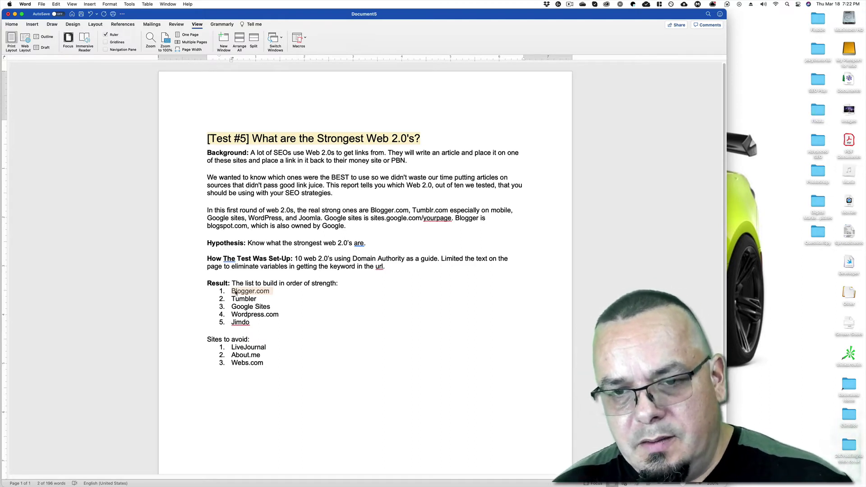
{"action": "left_click", "coordinate": [313, 349]}
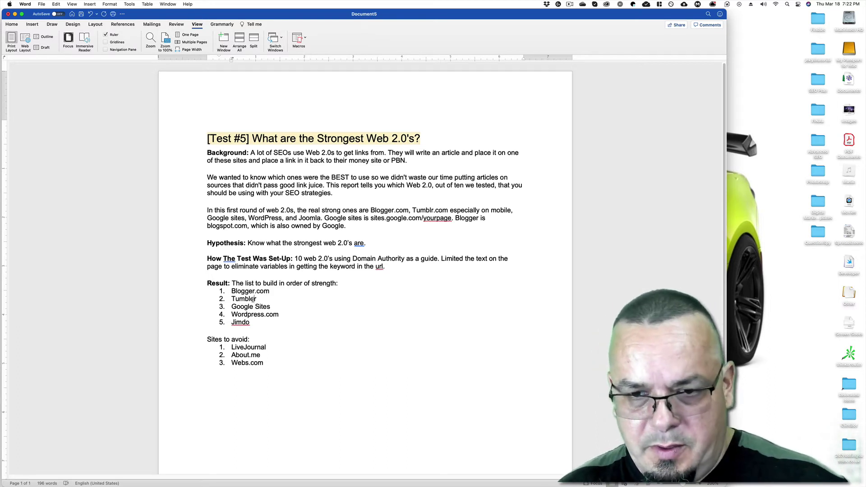
{"action": "left_click", "coordinate": [255, 299]}
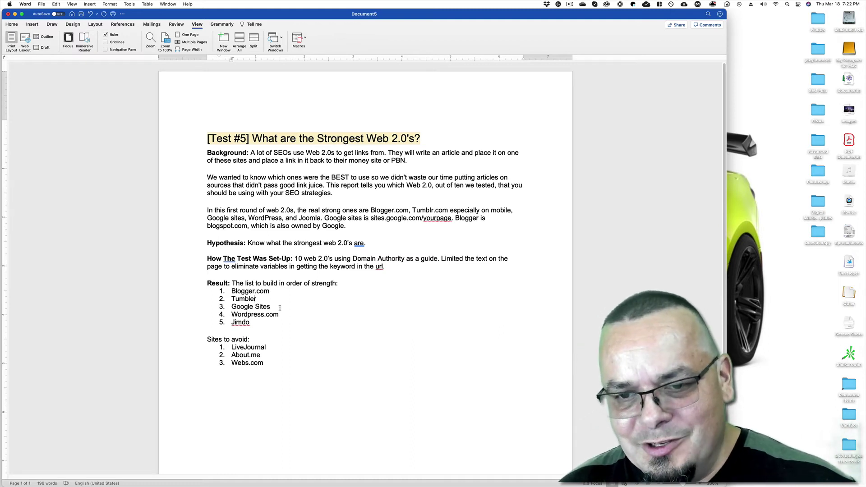
{"action": "left_click", "coordinate": [280, 307]}
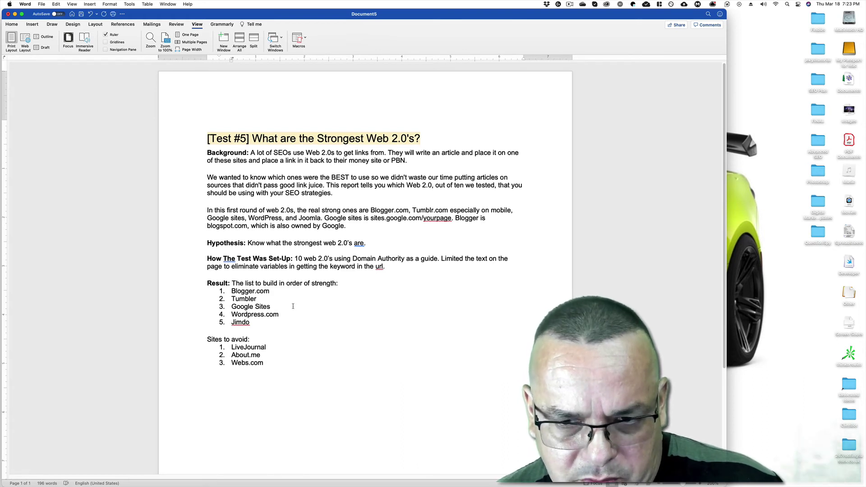
{"action": "triple_click", "coordinate": [273, 291]}
{"action": "left_click", "coordinate": [322, 307]}
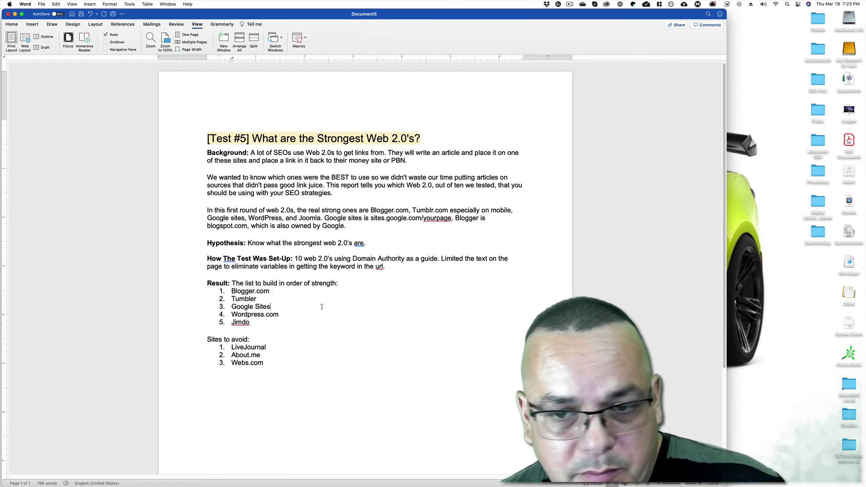